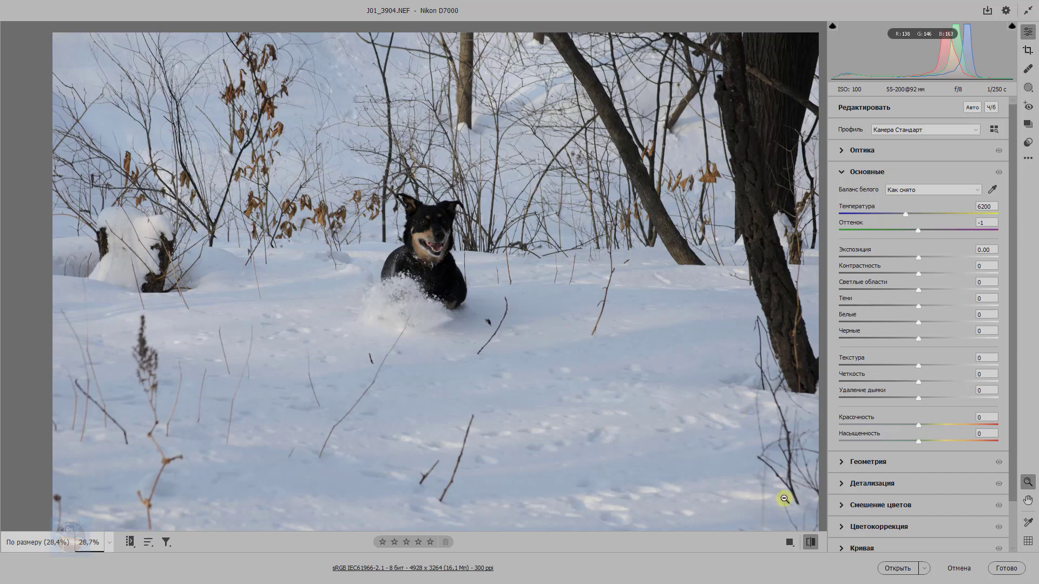
Step: Compare the processed version of the winter dog photo with its default settings
{"action": "left_click", "coordinate": [810, 542]}
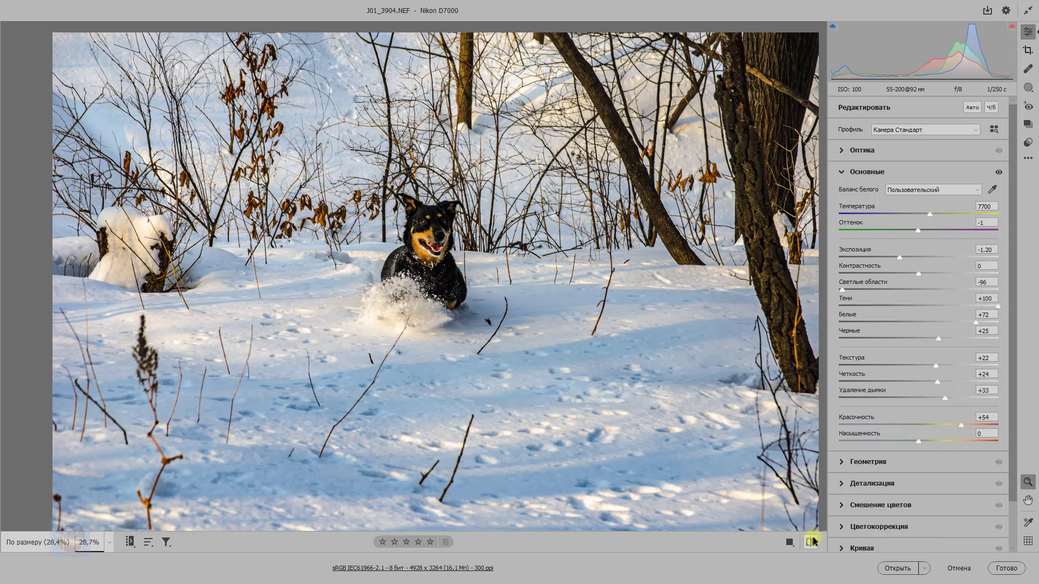
{"action": "left_click", "coordinate": [811, 542]}
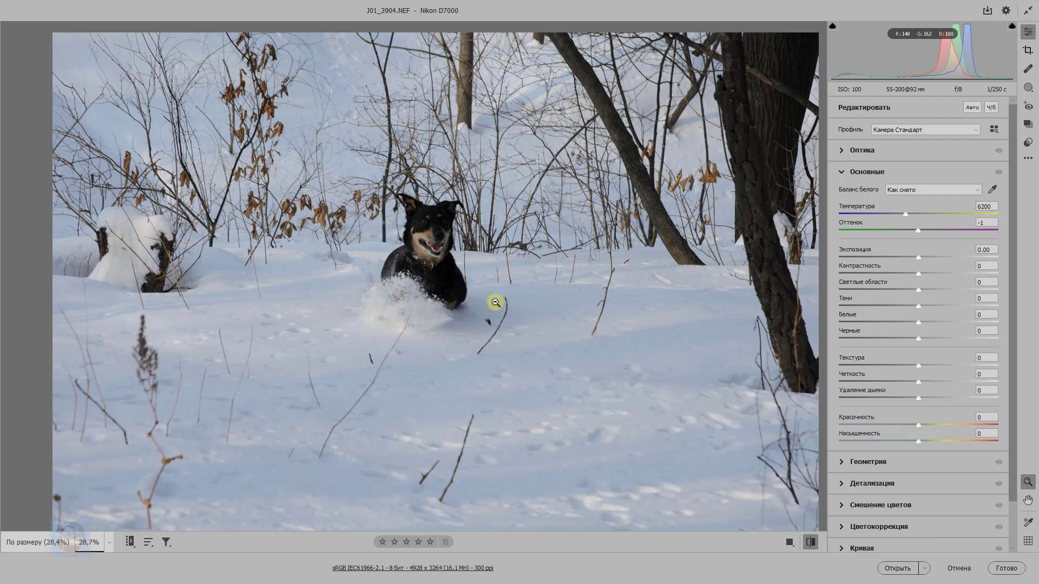
Step: Set Whites to +66, Highlights to -100, Blacks to -11, Shadows to +68 and Exposure to -0.50
{"action": "scroll", "coordinate": [515, 270], "scroll_direction": "down", "scroll_amount": 1}
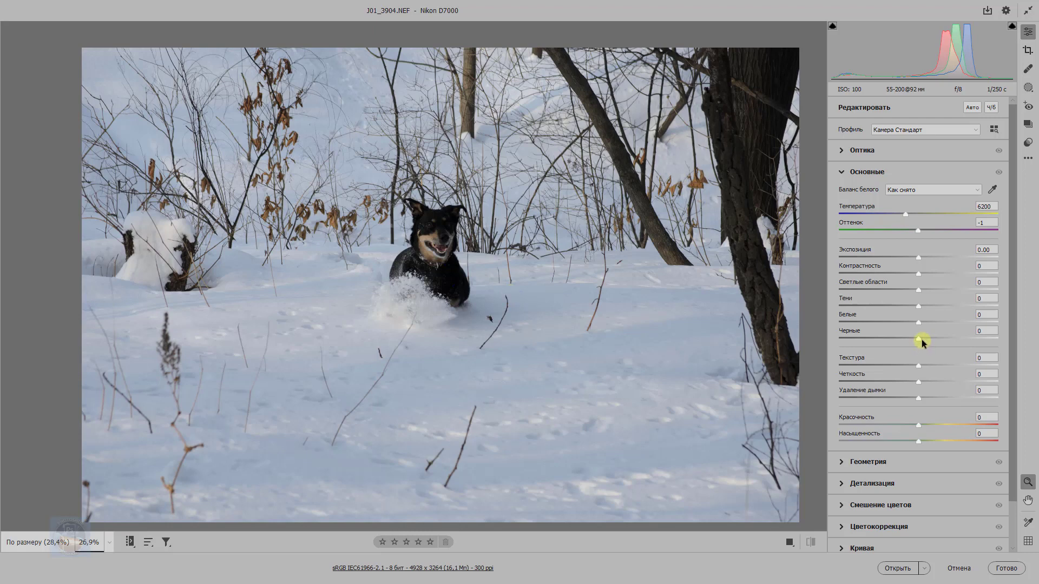
{"action": "left_click_drag", "start_coordinate": [919, 323], "coordinate": [971, 325]}
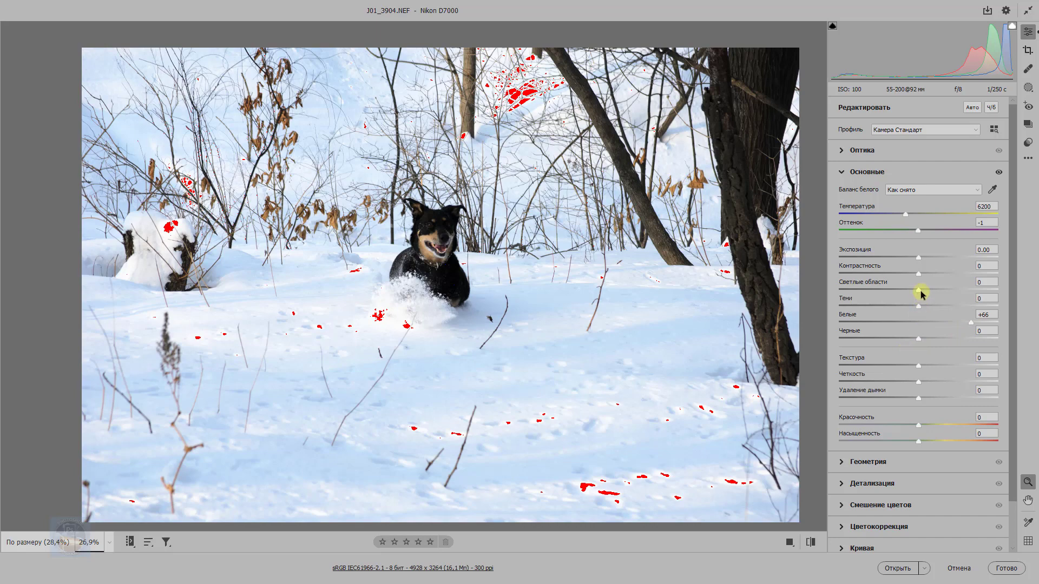
{"action": "left_click_drag", "start_coordinate": [920, 293], "coordinate": [829, 294]}
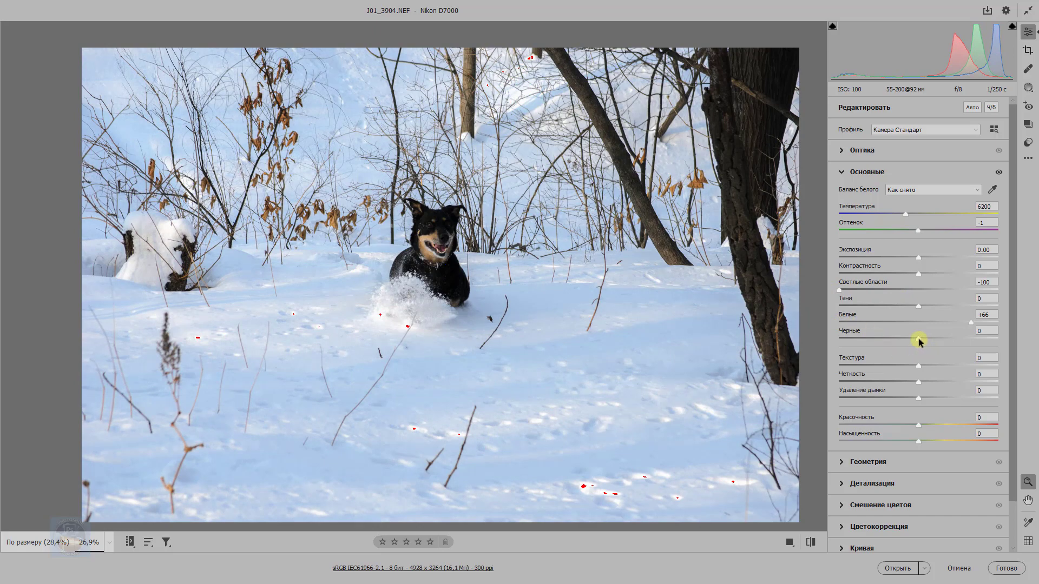
{"action": "left_click_drag", "start_coordinate": [914, 339], "coordinate": [910, 339]}
{"action": "left_click_drag", "start_coordinate": [917, 304], "coordinate": [970, 306]}
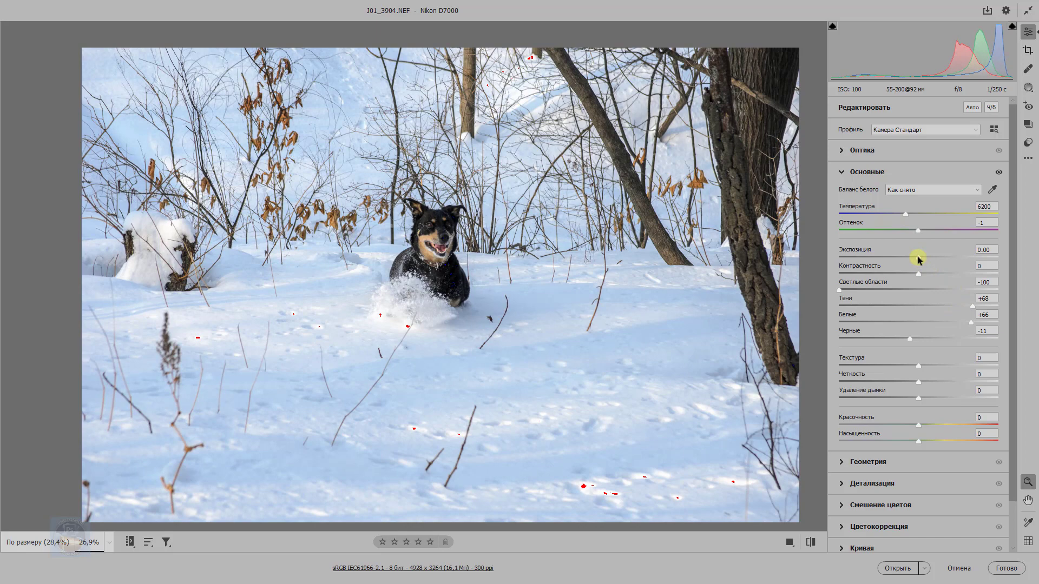
{"action": "left_click_drag", "start_coordinate": [919, 260], "coordinate": [910, 259]}
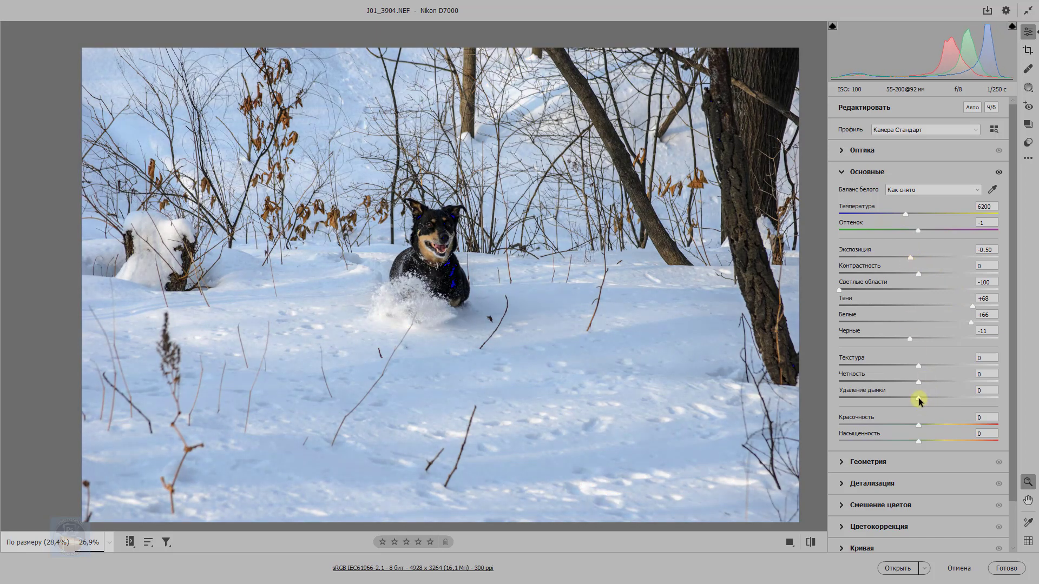
Step: Set Texture to +20, Clarity to +23, Dehaze to +52, Shadows to +100, Blacks to +13, Whites to +69 and Vibrance to +33
{"action": "left_click_drag", "start_coordinate": [919, 400], "coordinate": [935, 366]}
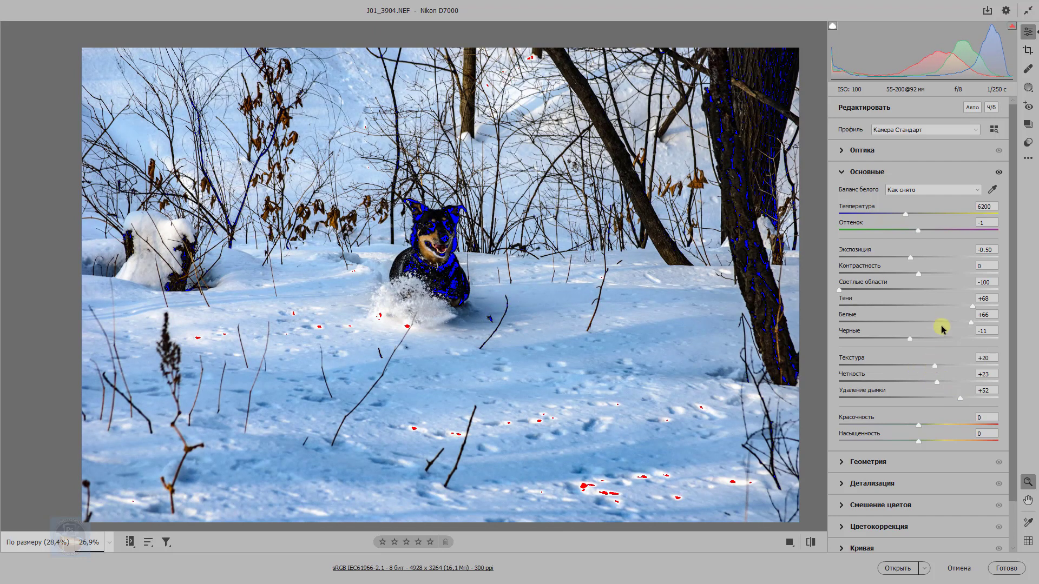
{"action": "left_click_drag", "start_coordinate": [974, 305], "coordinate": [1008, 306]}
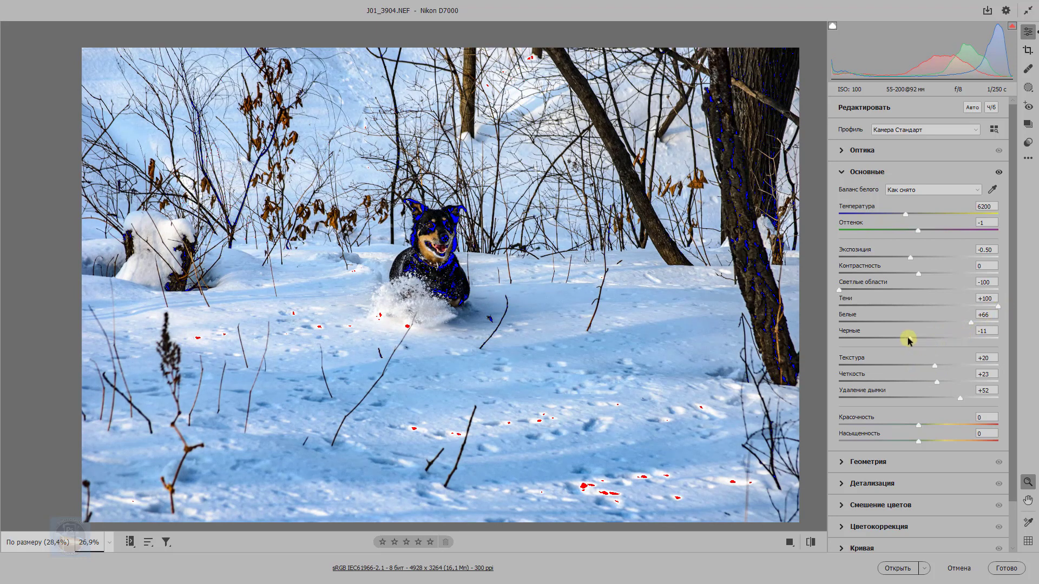
{"action": "left_click_drag", "start_coordinate": [910, 339], "coordinate": [927, 340]}
{"action": "left_click_drag", "start_coordinate": [970, 324], "coordinate": [972, 322]}
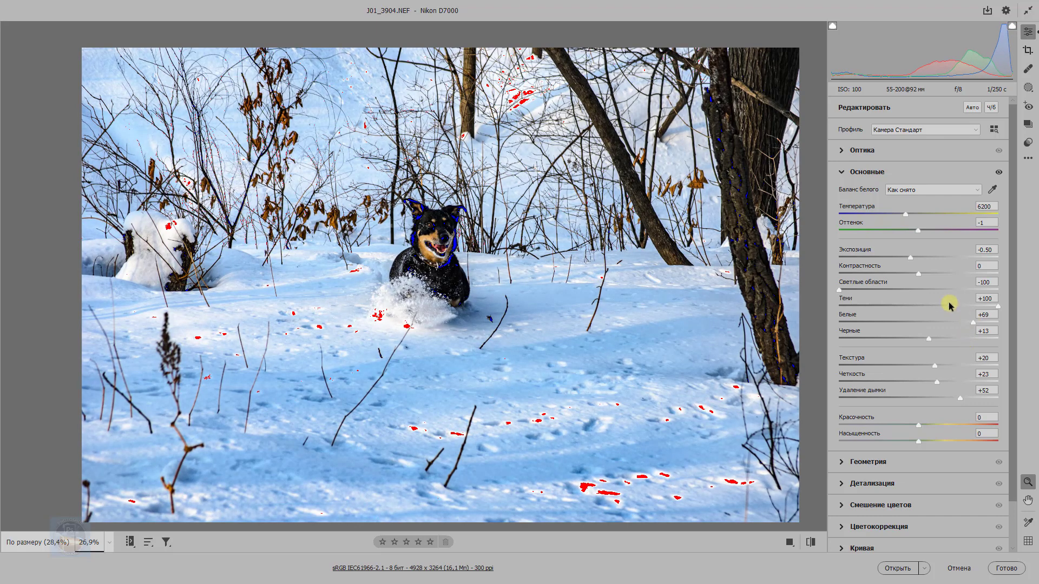
{"action": "left_click_drag", "start_coordinate": [923, 429], "coordinate": [945, 426]}
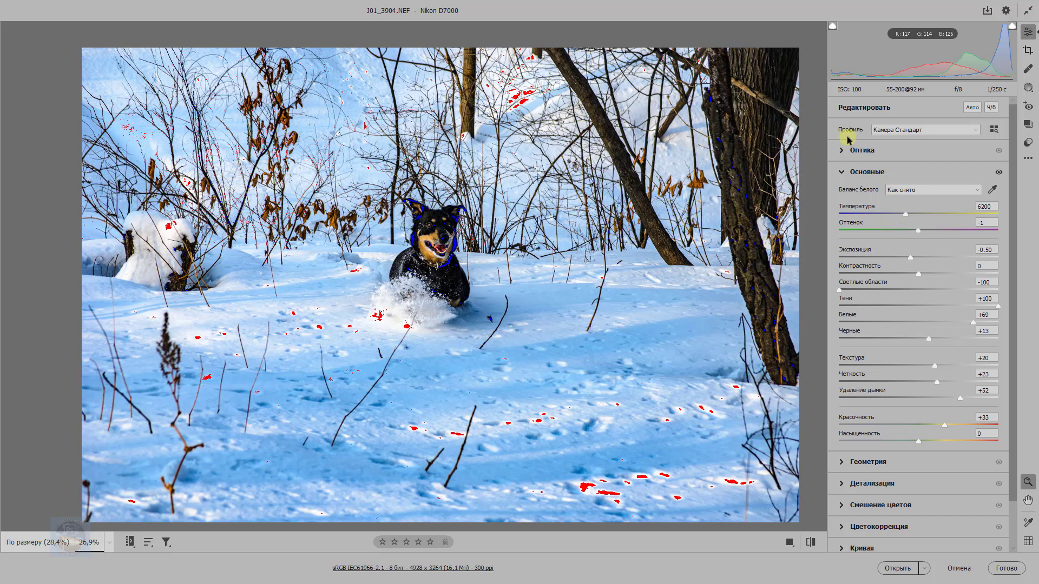
Step: Turn off the highlight and shadow clipping warnings and compare the photo with its default settings
{"action": "left_click", "coordinate": [1013, 27]}
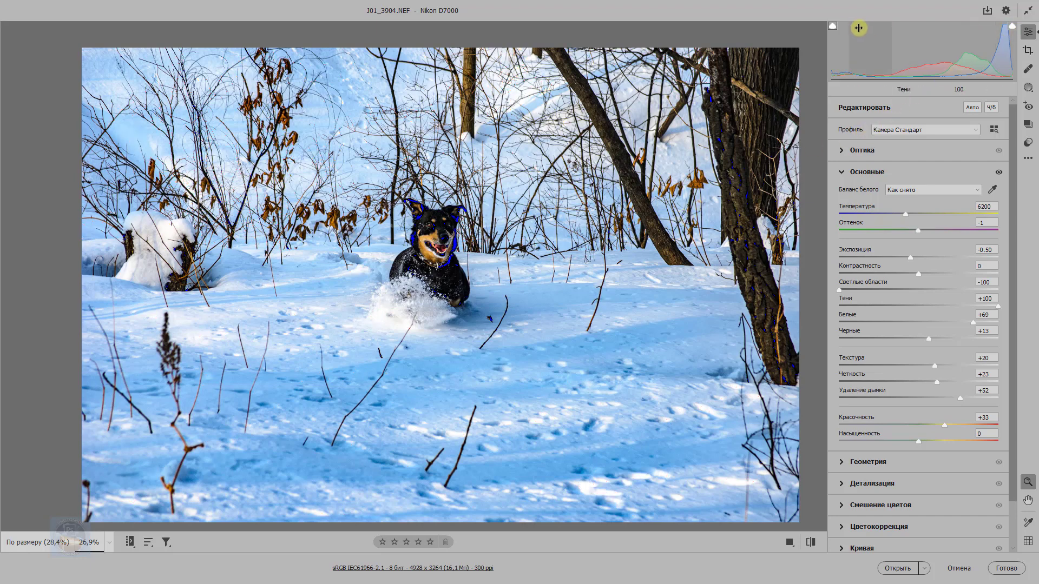
{"action": "left_click", "coordinate": [833, 26]}
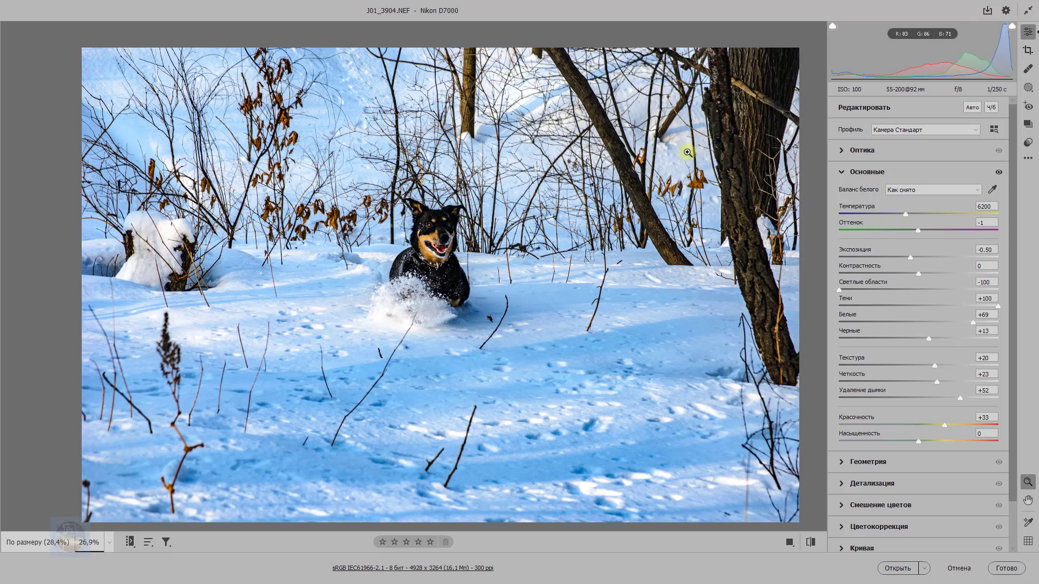
{"action": "left_click", "coordinate": [809, 544]}
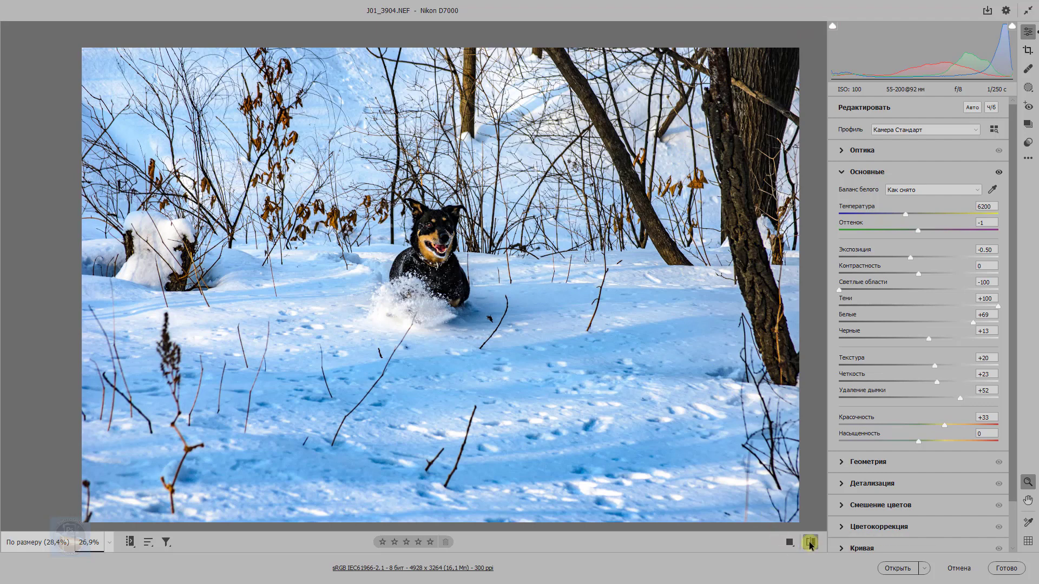
{"action": "left_click", "coordinate": [810, 541]}
Step: Correct the white balance by sampling the entire photo with the white balance eyedropper, undoing and redoing the change to compare
{"action": "left_click", "coordinate": [993, 189]}
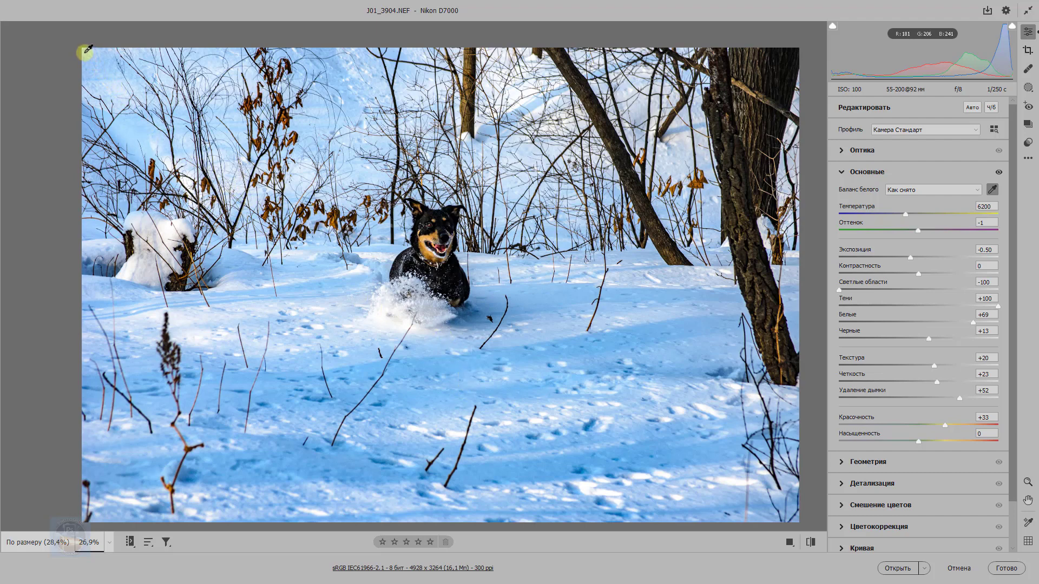
{"action": "left_click_drag", "start_coordinate": [83, 52], "coordinate": [795, 517]}
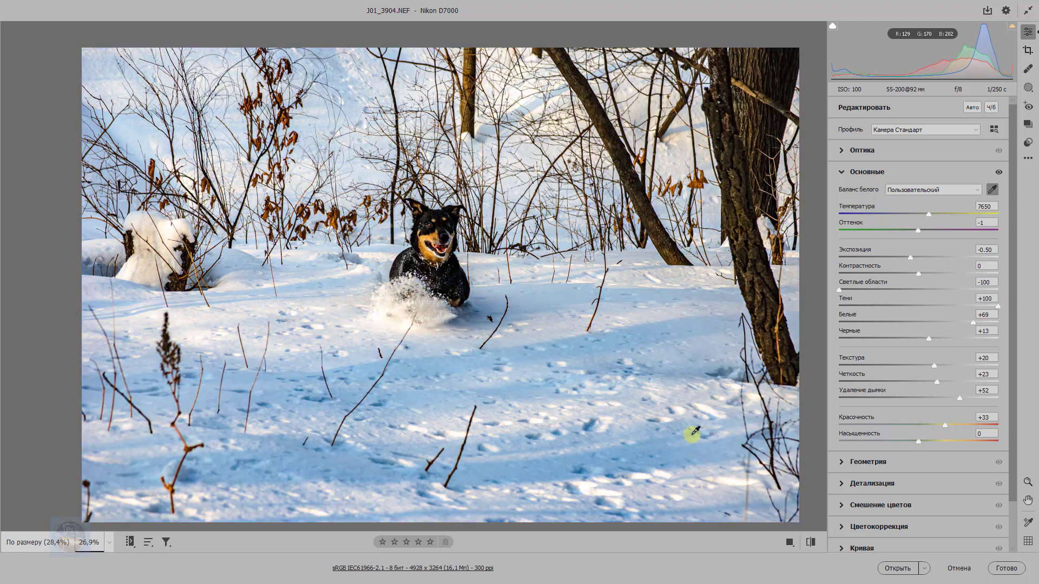
{"action": "key", "text": "ctrl+z"}
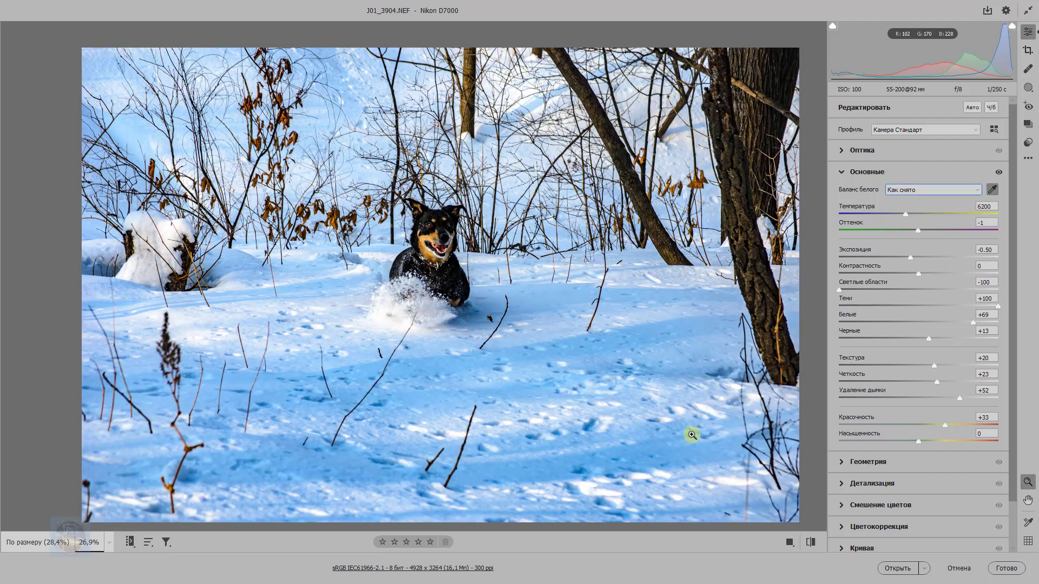
{"action": "key", "text": "ctrl+shift+z"}
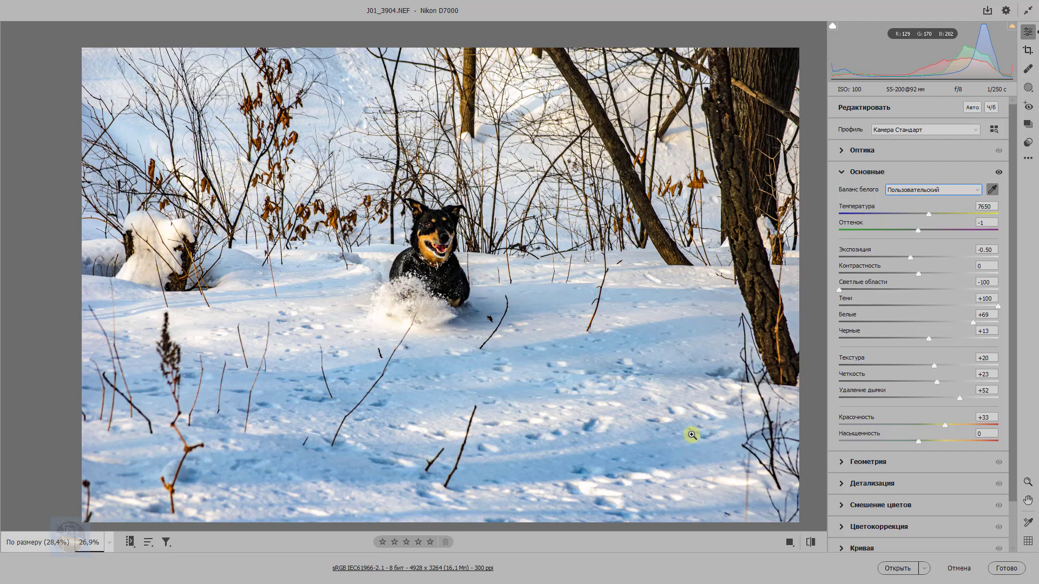
Step: Switch repeatedly between the default and current settings to compare the photo before and after white balance correction
{"action": "left_click", "coordinate": [809, 544]}
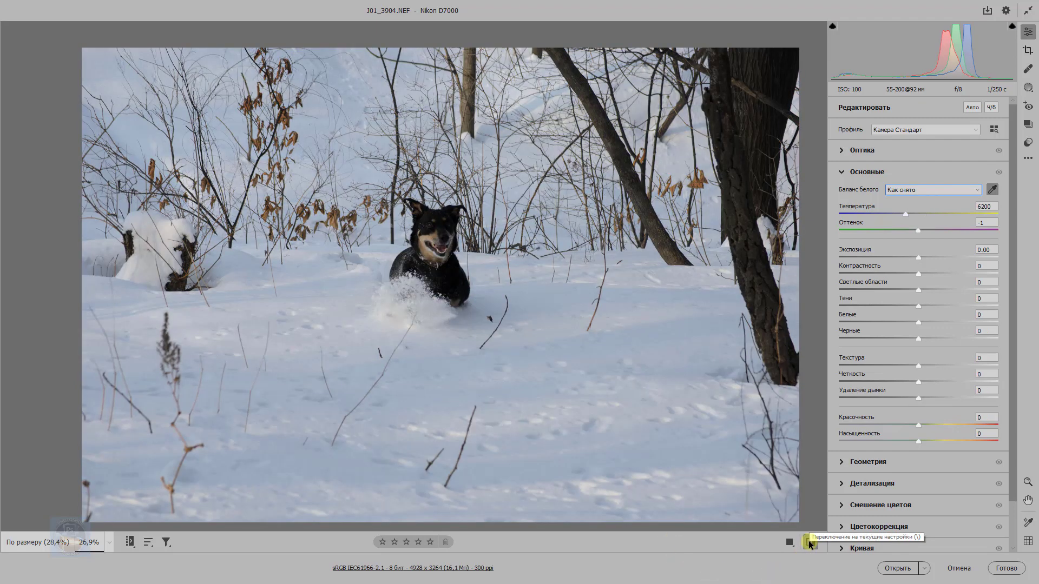
{"action": "left_click", "coordinate": [809, 544]}
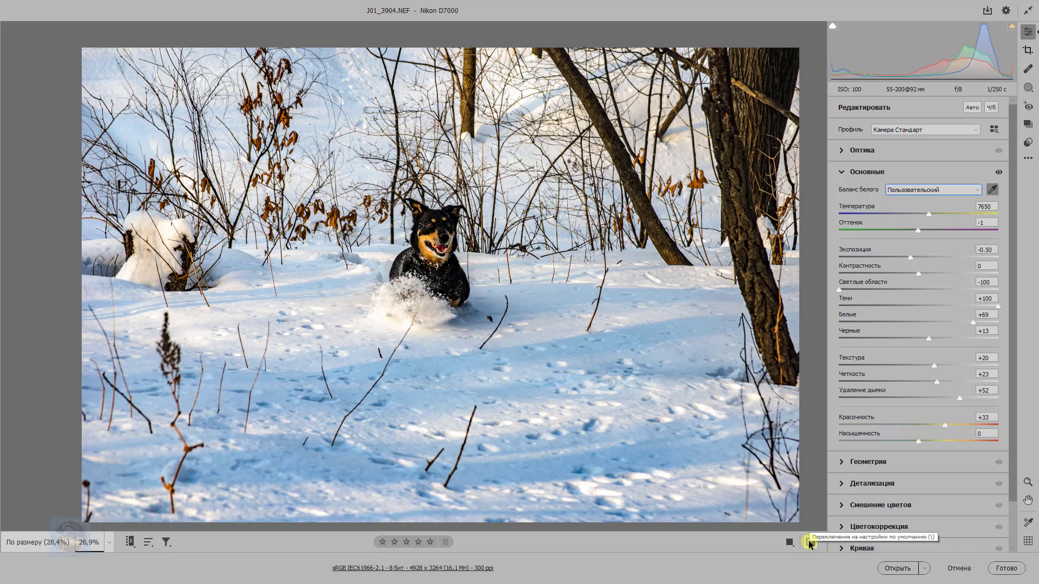
{"action": "left_click", "coordinate": [810, 544]}
{"action": "left_click", "coordinate": [810, 544]}
{"action": "left_click", "coordinate": [810, 544]}
{"action": "left_click", "coordinate": [810, 543]}
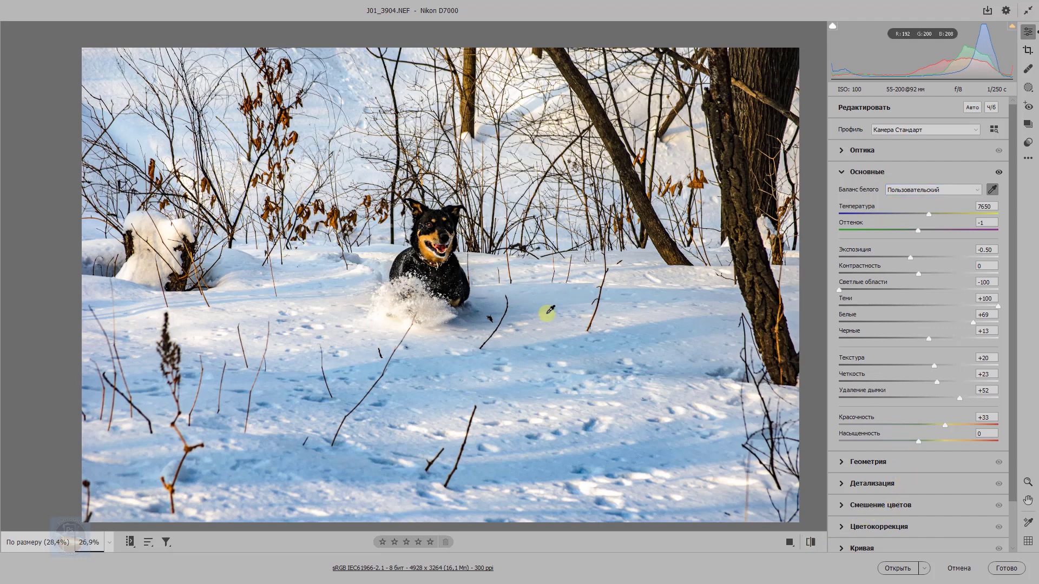
Step: Look over the remaining adjustment sections and open the developed raw photo for further editing
{"action": "left_click_drag", "start_coordinate": [1014, 324], "coordinate": [1015, 395]}
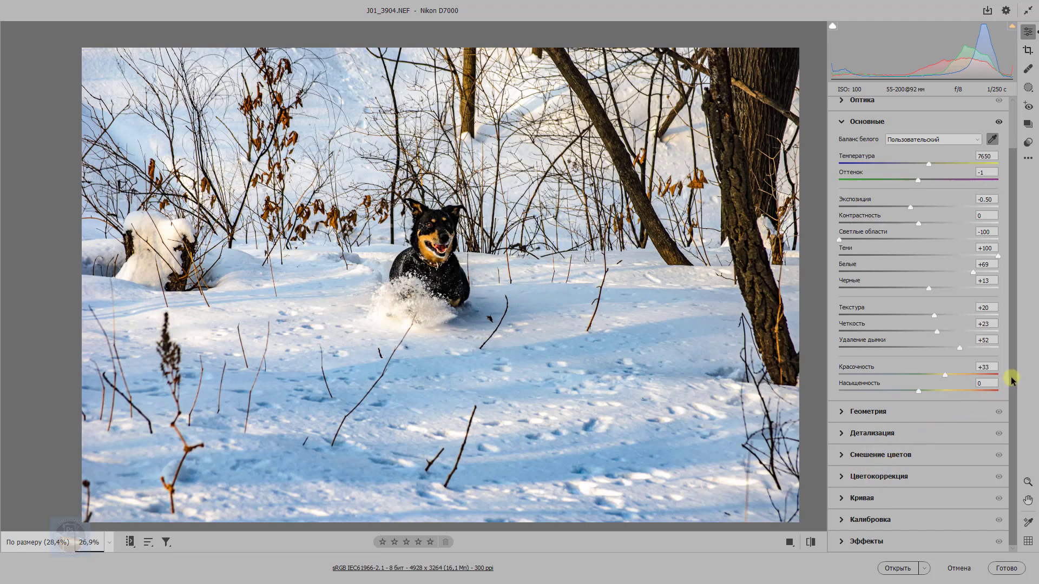
{"action": "left_click_drag", "start_coordinate": [1013, 380], "coordinate": [1004, 298]}
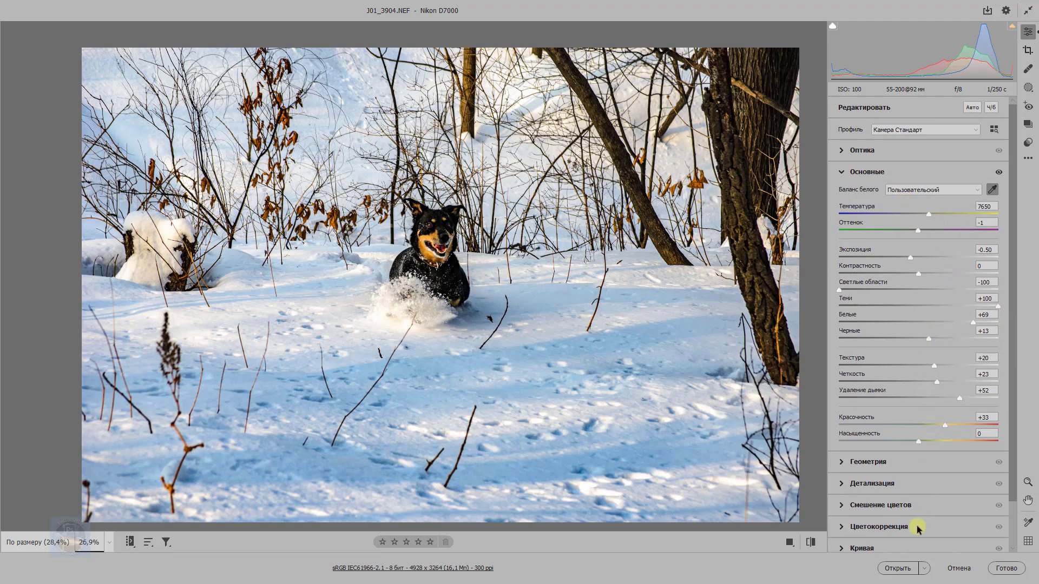
{"action": "left_click", "coordinate": [898, 568]}
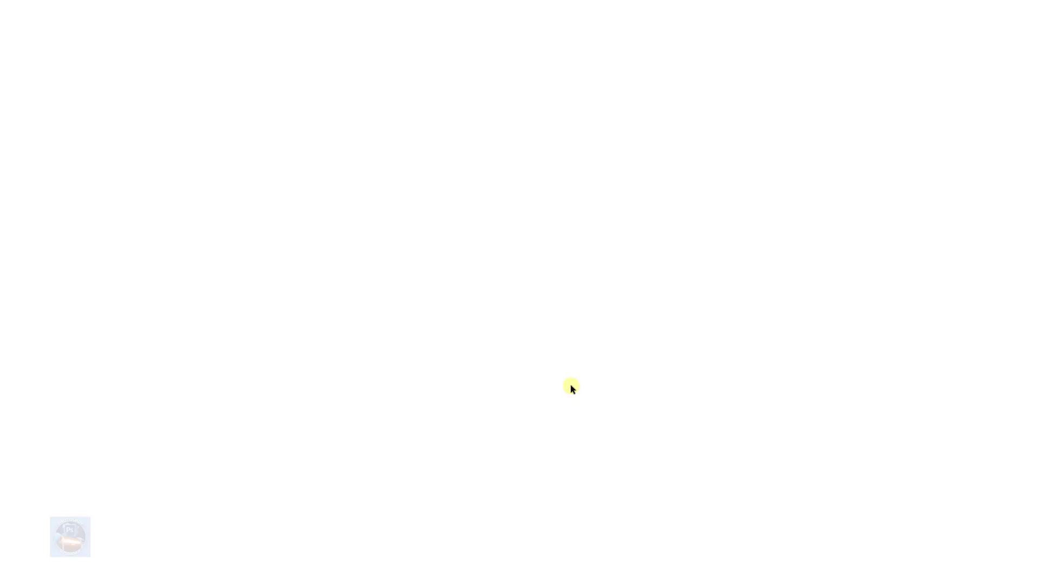